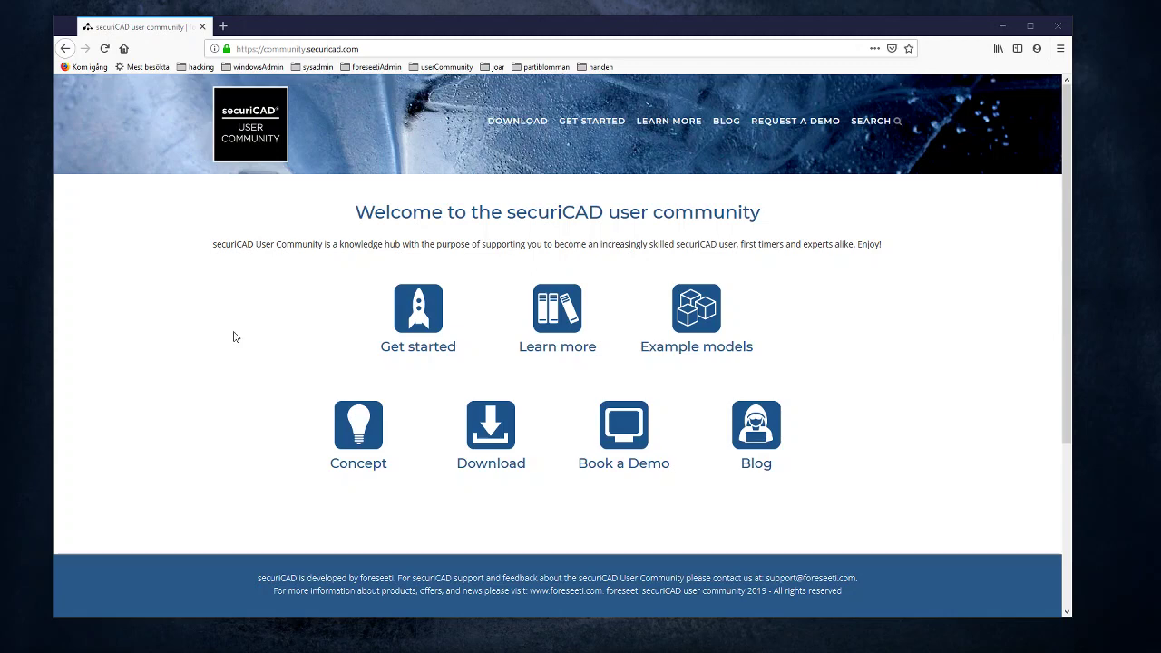
Activate the community site window, then highlight and clear the Concept label on the home page.
left_click(290, 465)
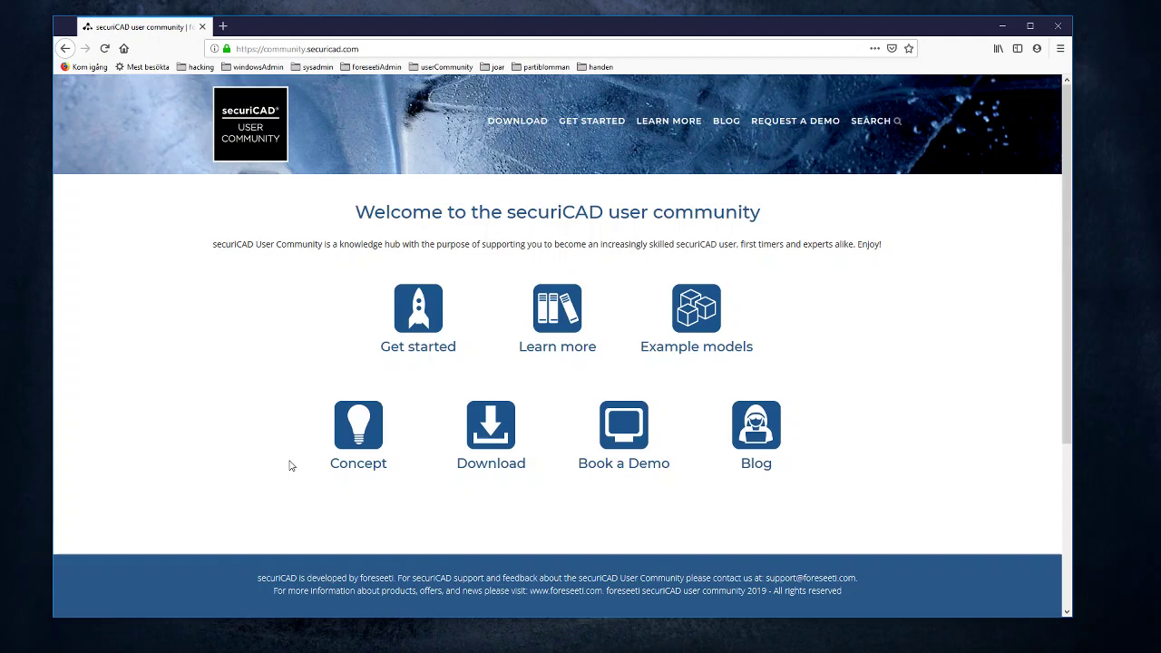
left_click_drag(293, 469, 395, 469)
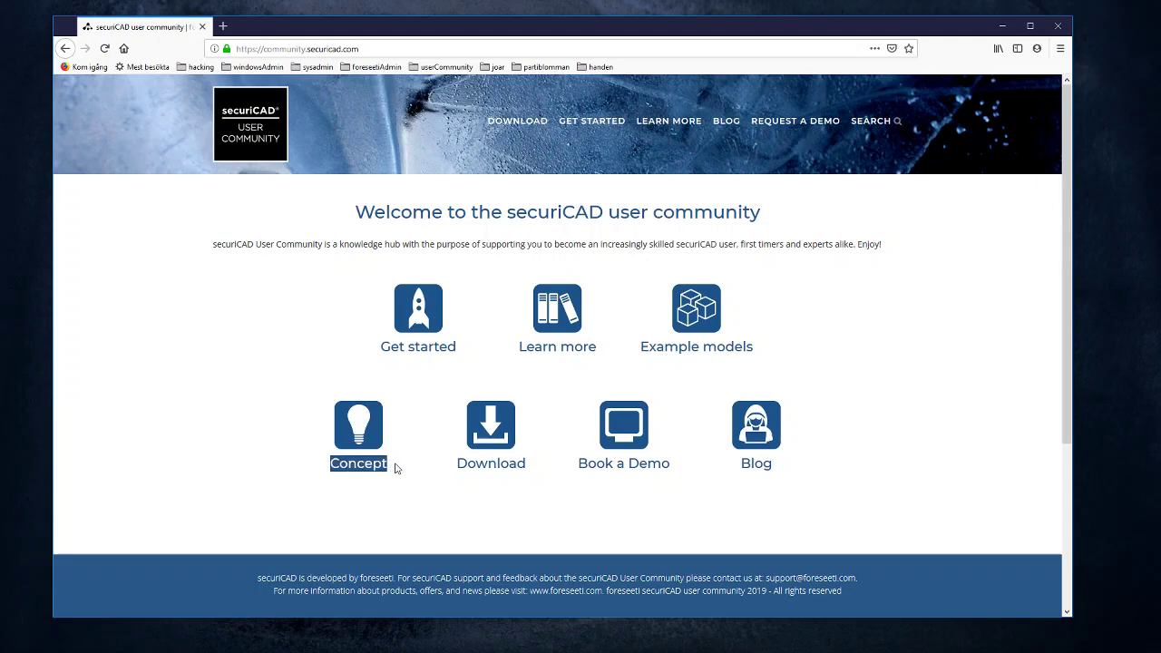
left_click(259, 432)
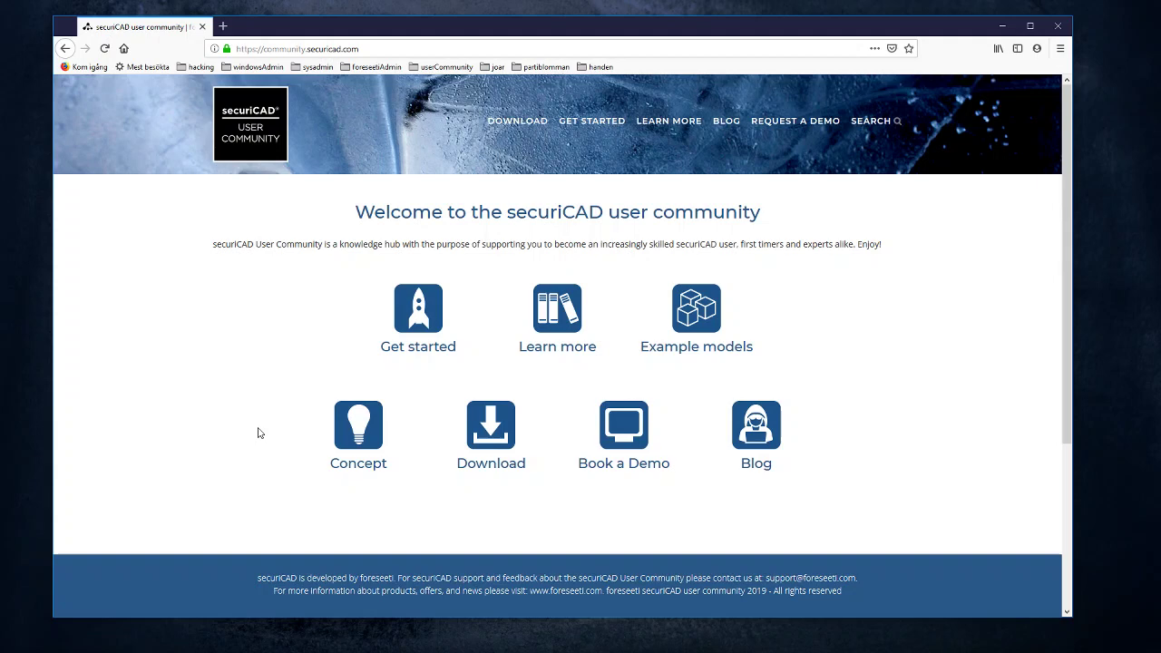
Go to Get Started, open 'securiCAD in a Nutshell', and scroll to the ACME corp. ICT infrastructure diagram.
left_click(424, 323)
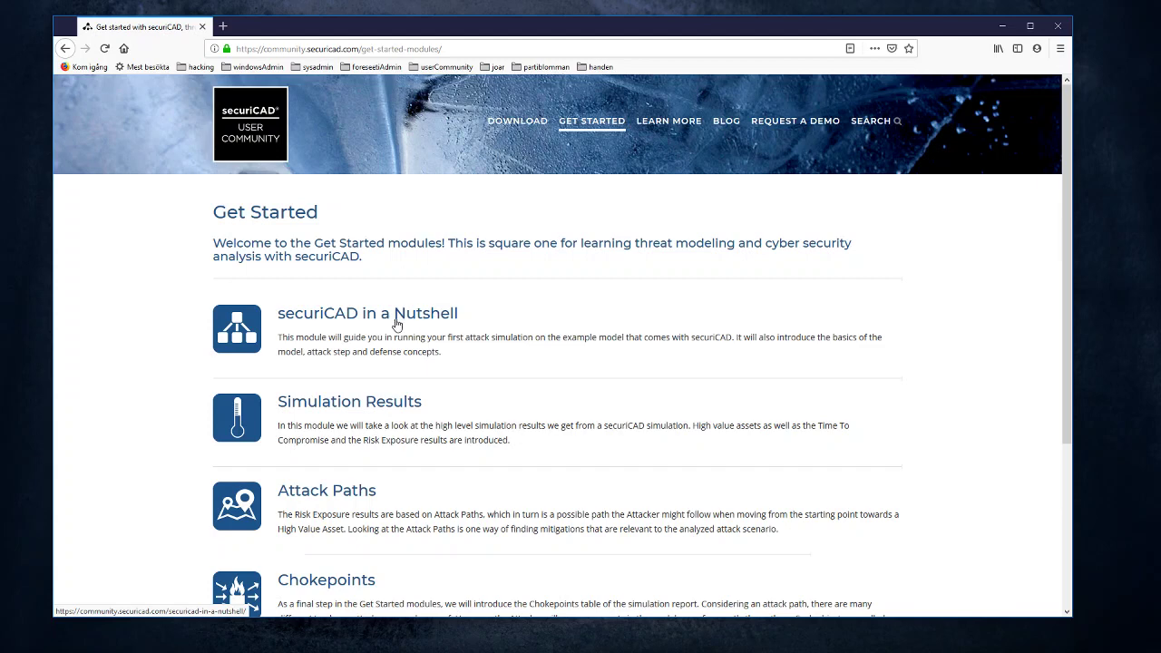
left_click(422, 315)
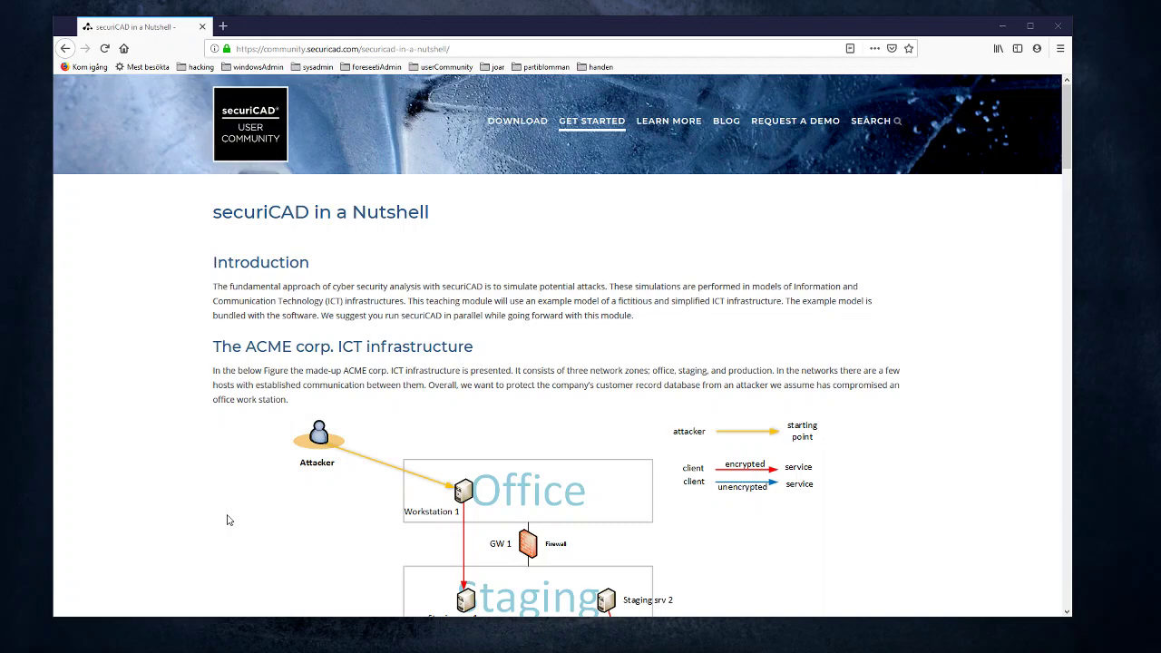
scroll(229, 520, "down", 5)
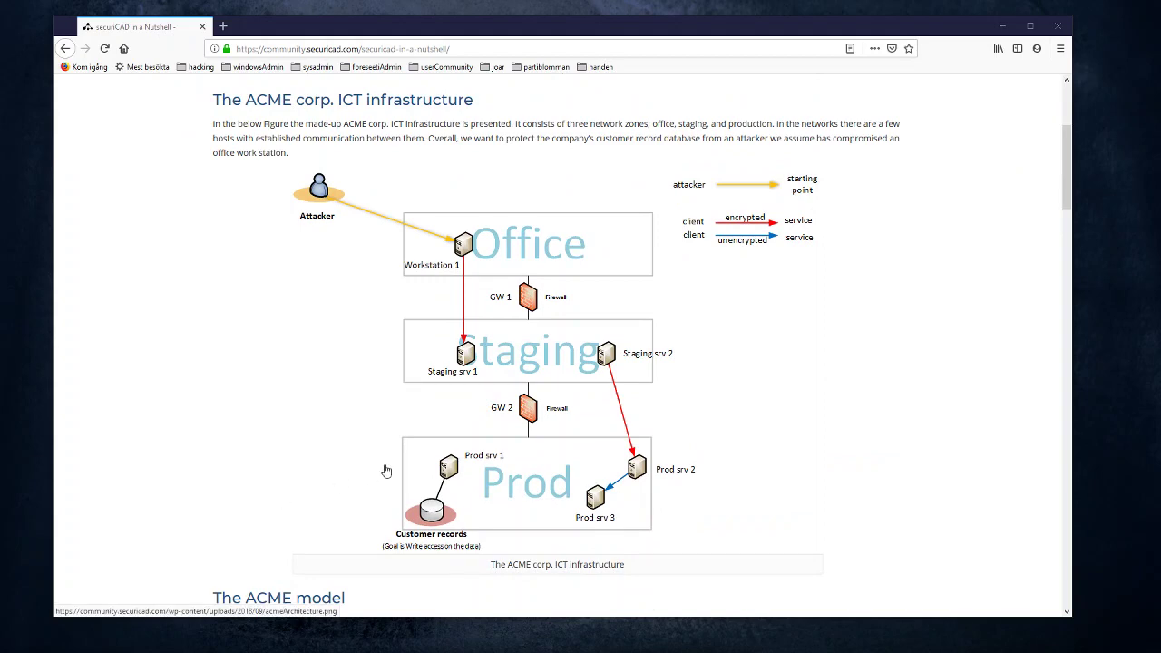
Show the ACME diagram alone in a smaller Firefox window, then raise and move up the securiCAD window.
left_click(521, 461)
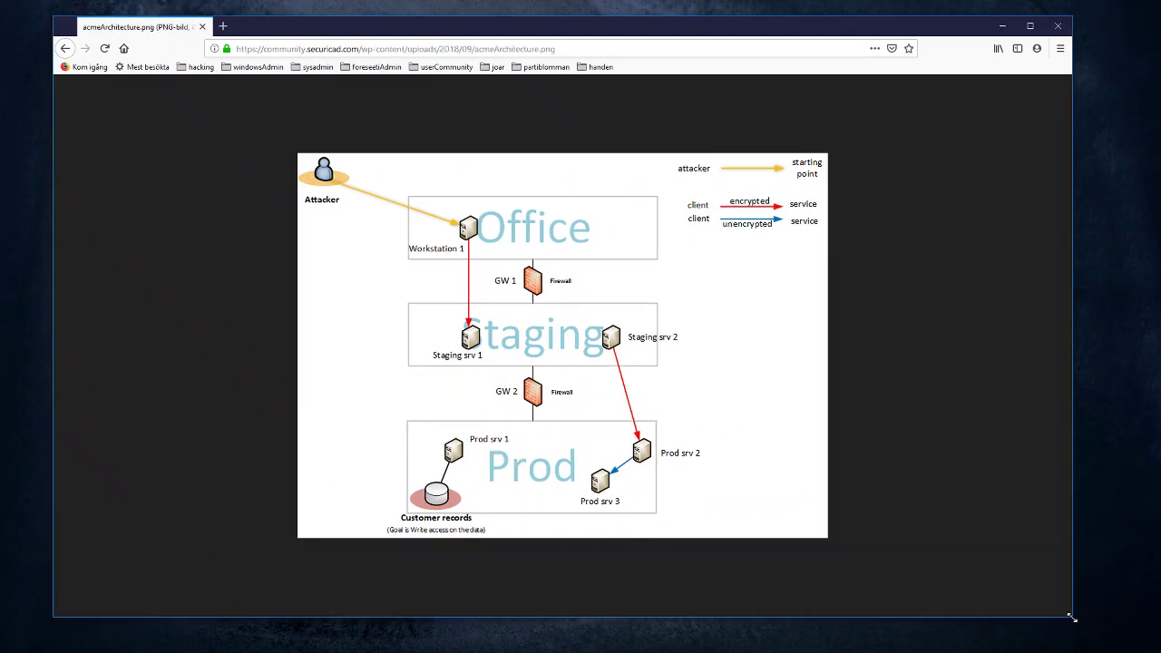
left_click_drag(1073, 620, 640, 594)
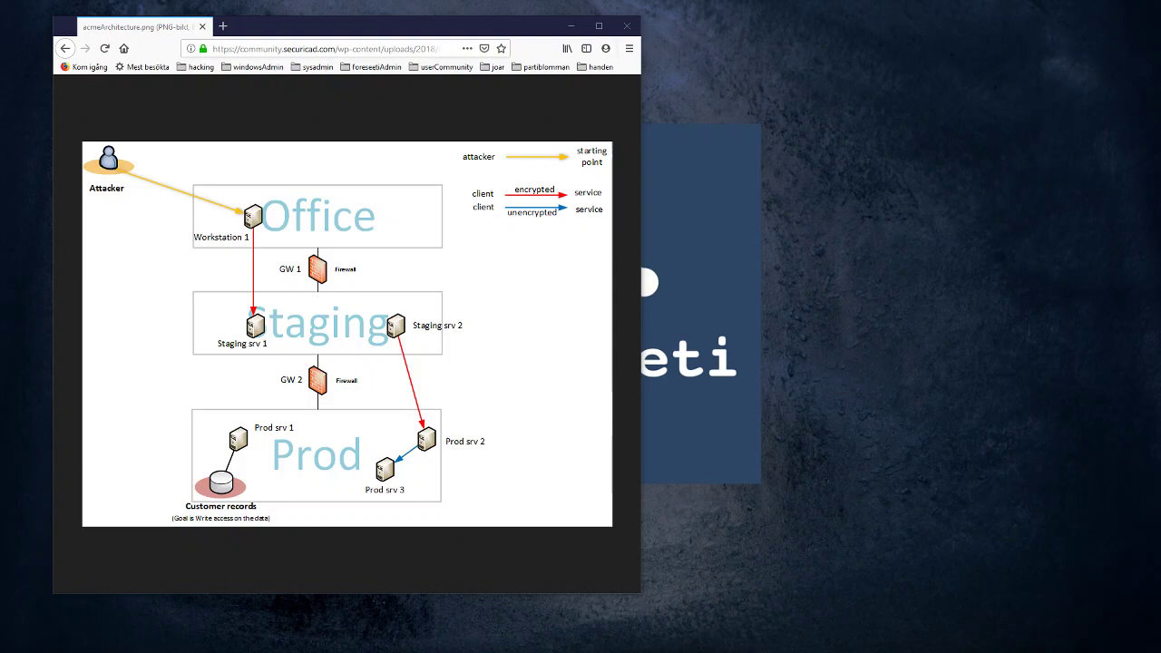
key("alt+Tab")
left_click_drag(699, 497, 668, 62)
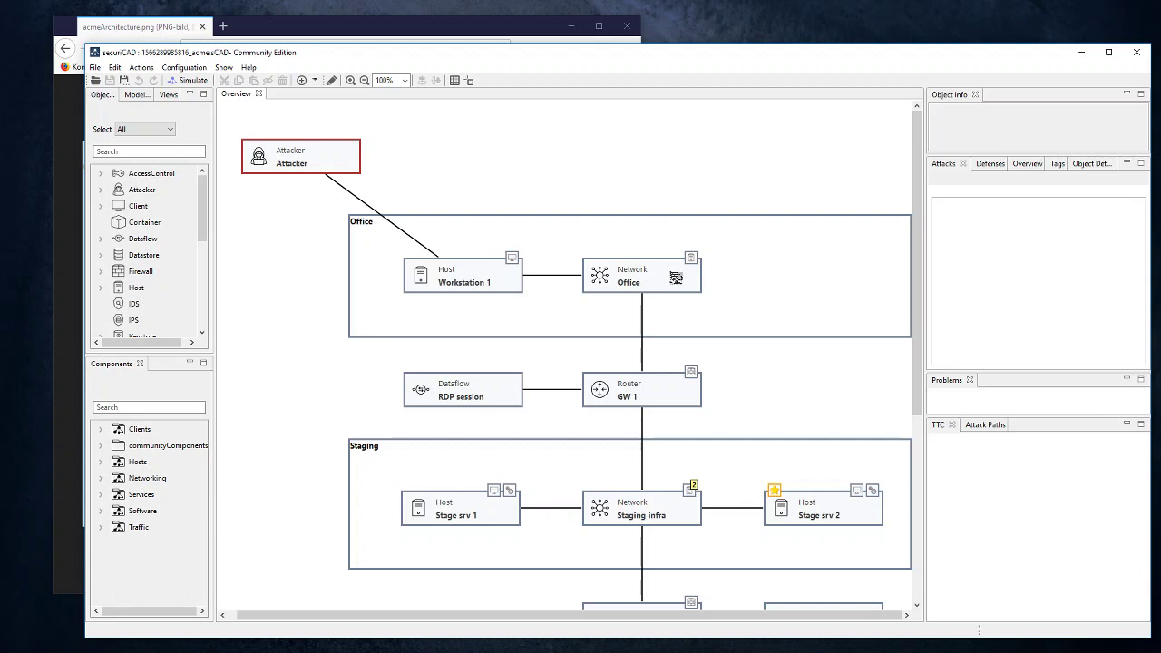
left_click(672, 277)
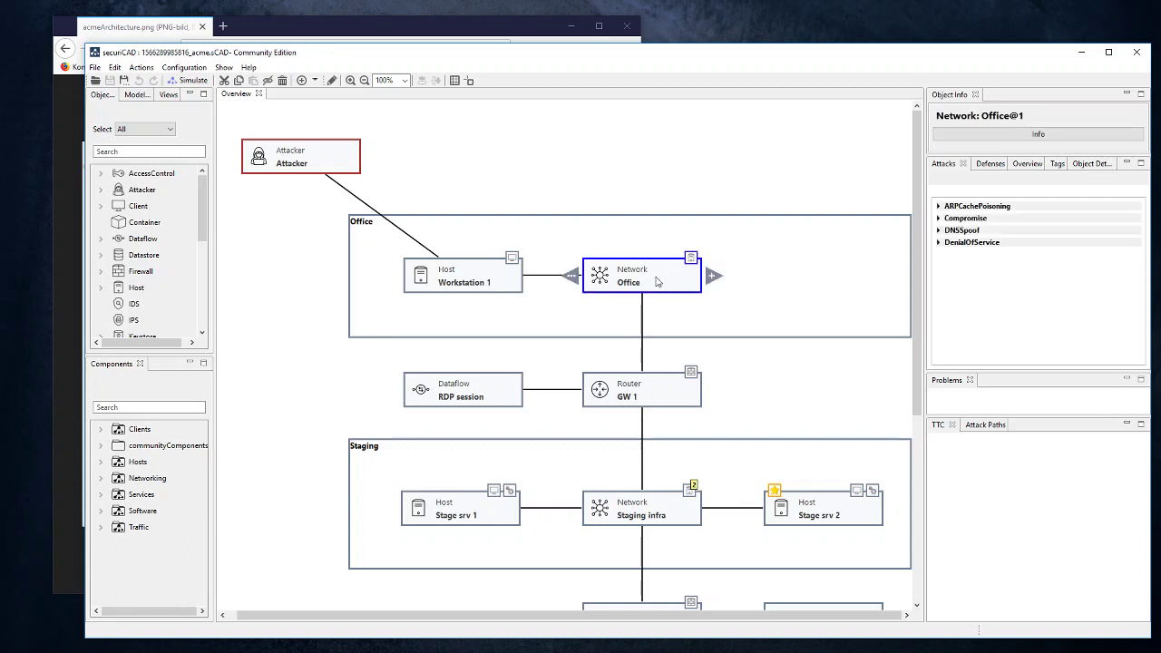
left_click(501, 279)
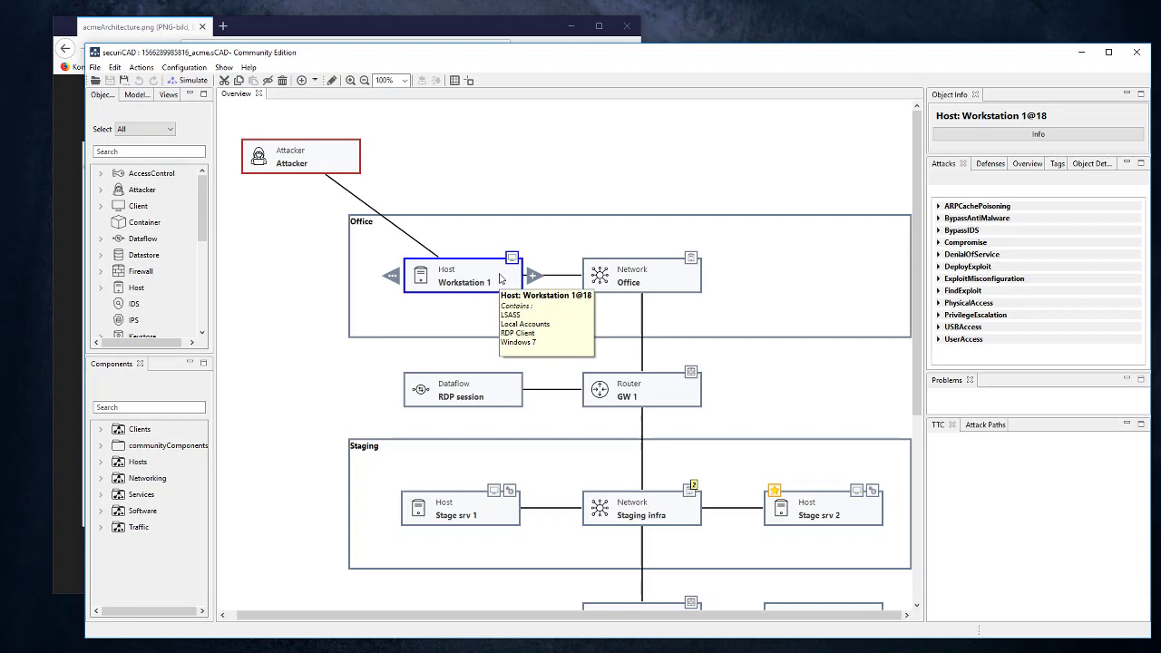
left_click(512, 390)
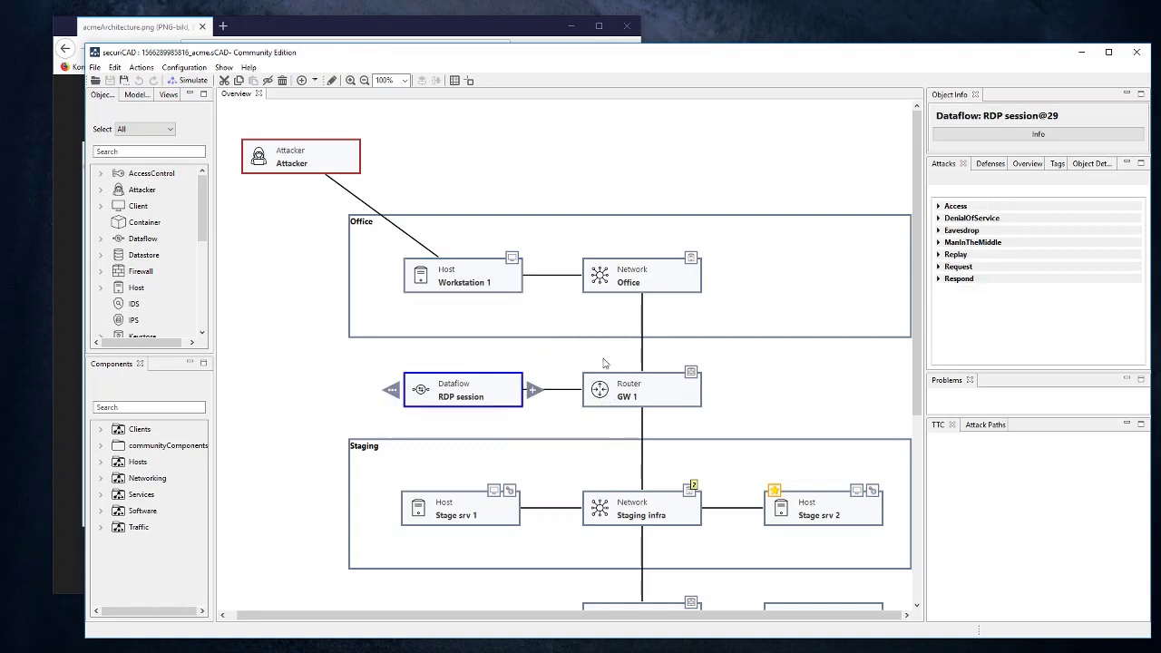
left_click(669, 390)
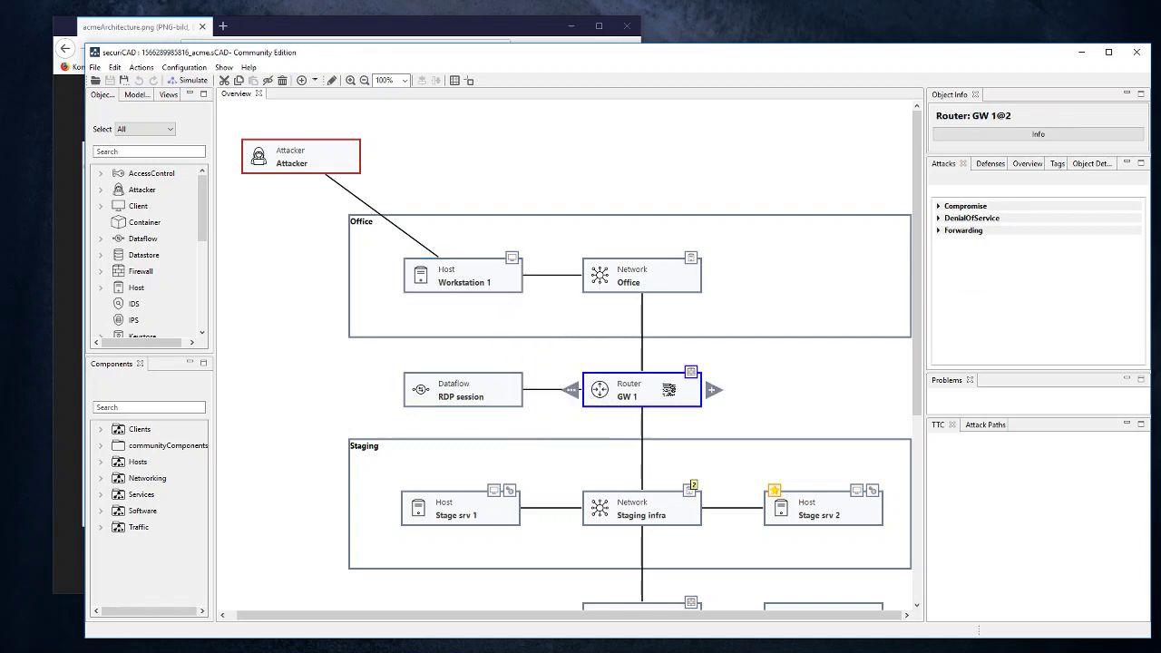
left_click(784, 404)
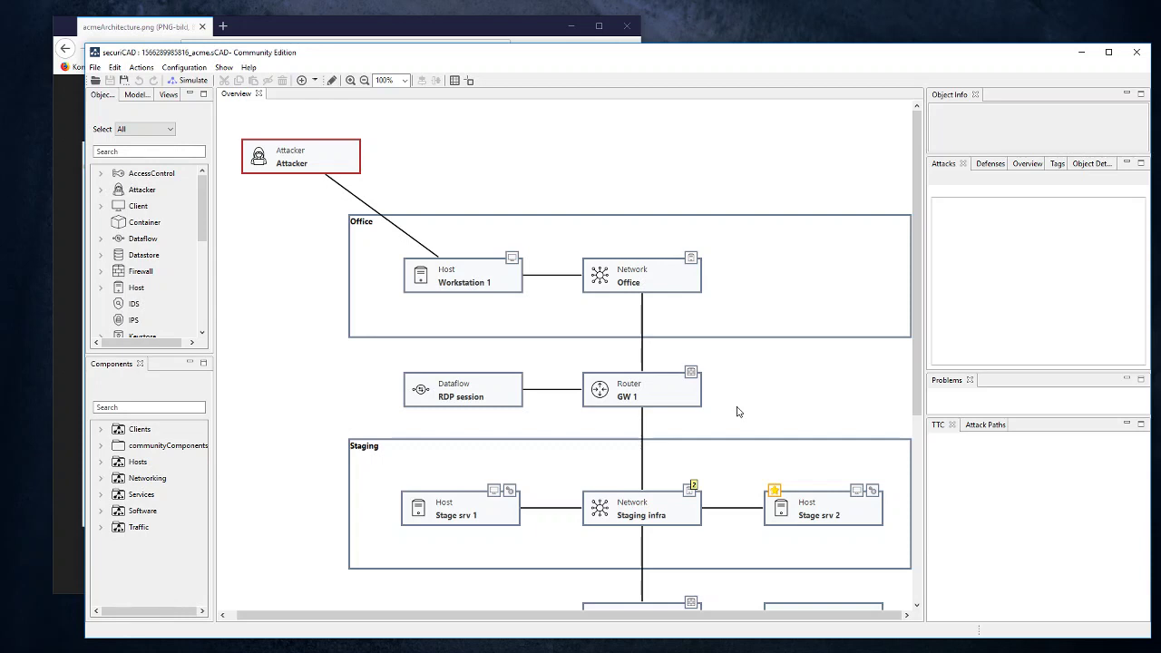
left_click(660, 511)
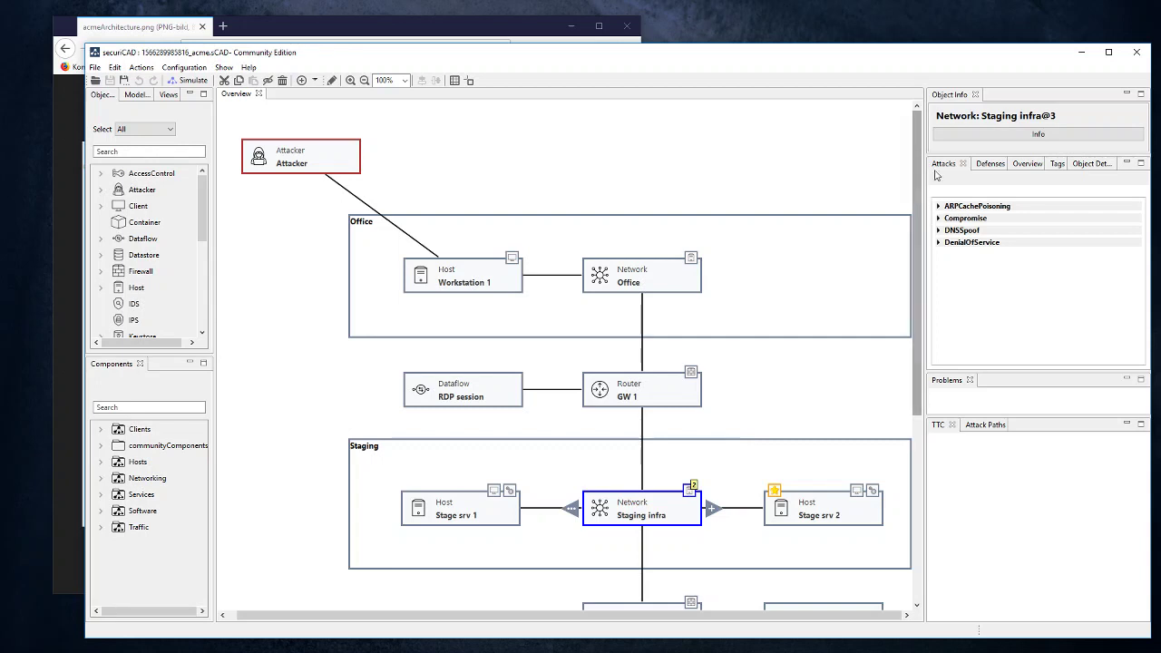
left_click(992, 165)
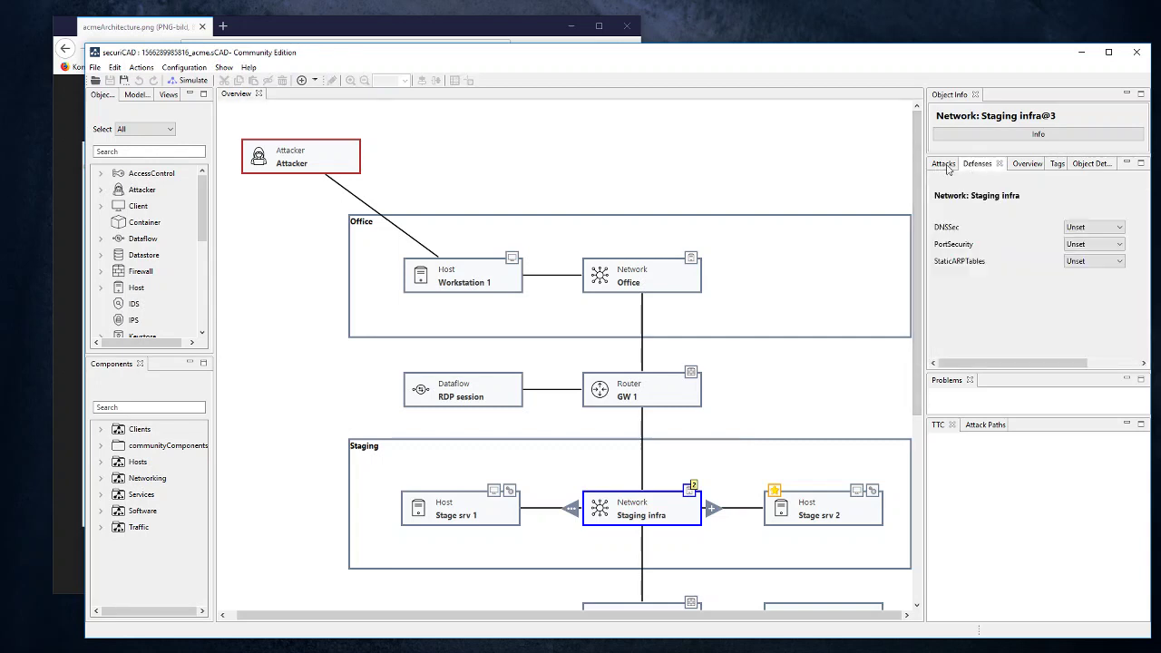
left_click(945, 166)
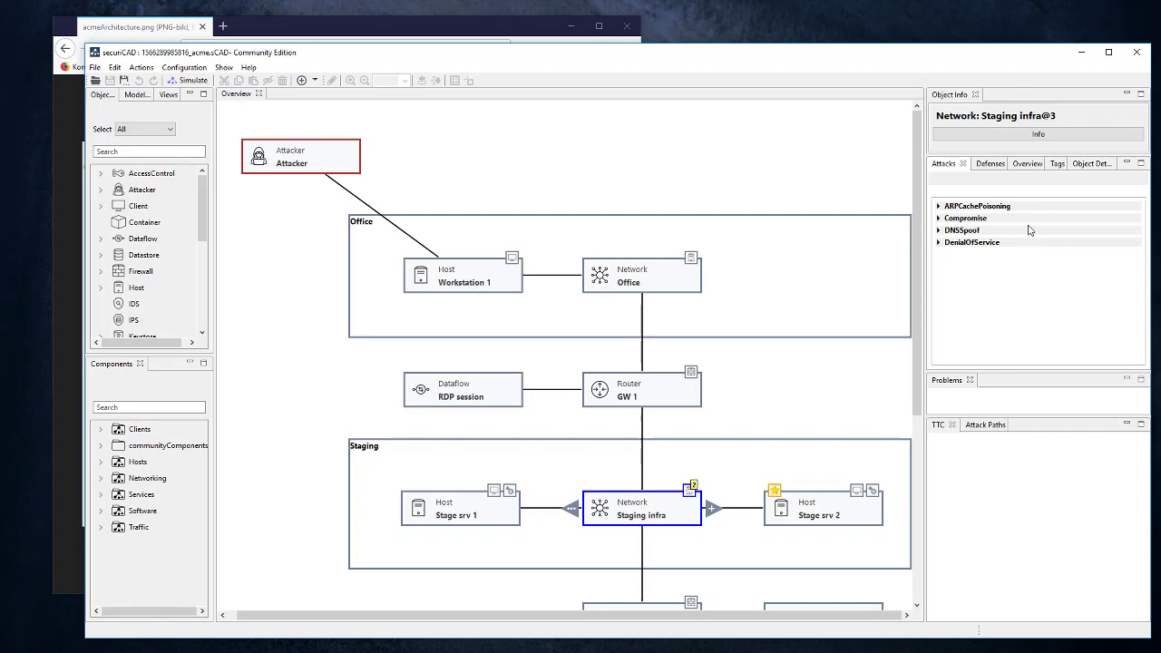
left_click(991, 165)
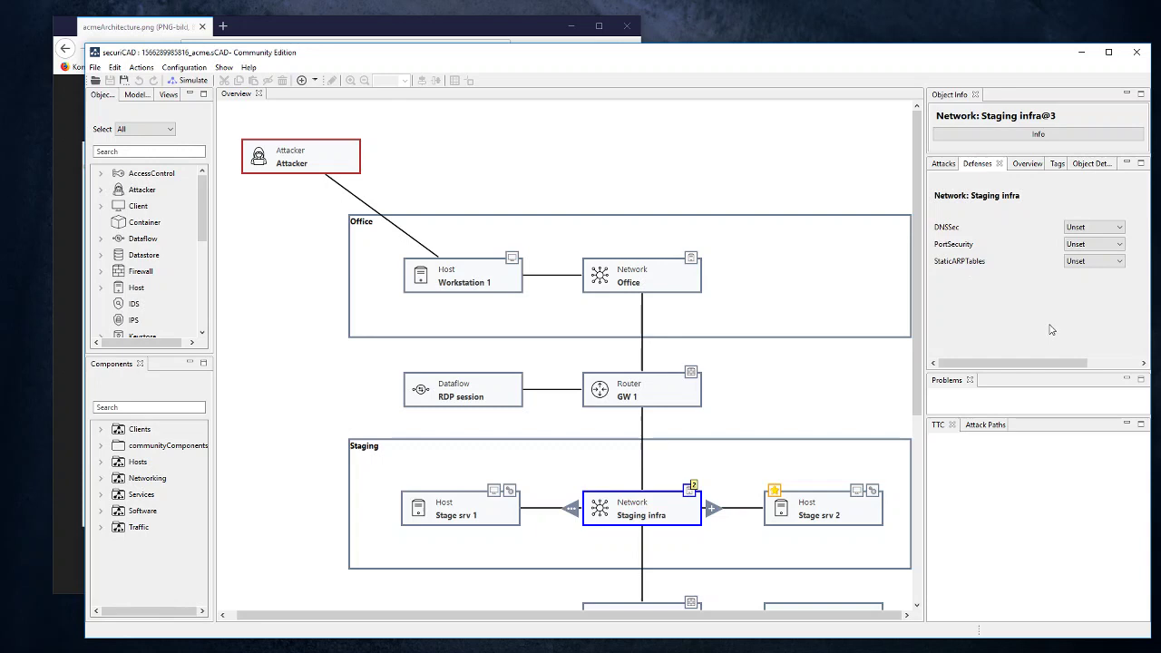
left_click(821, 405)
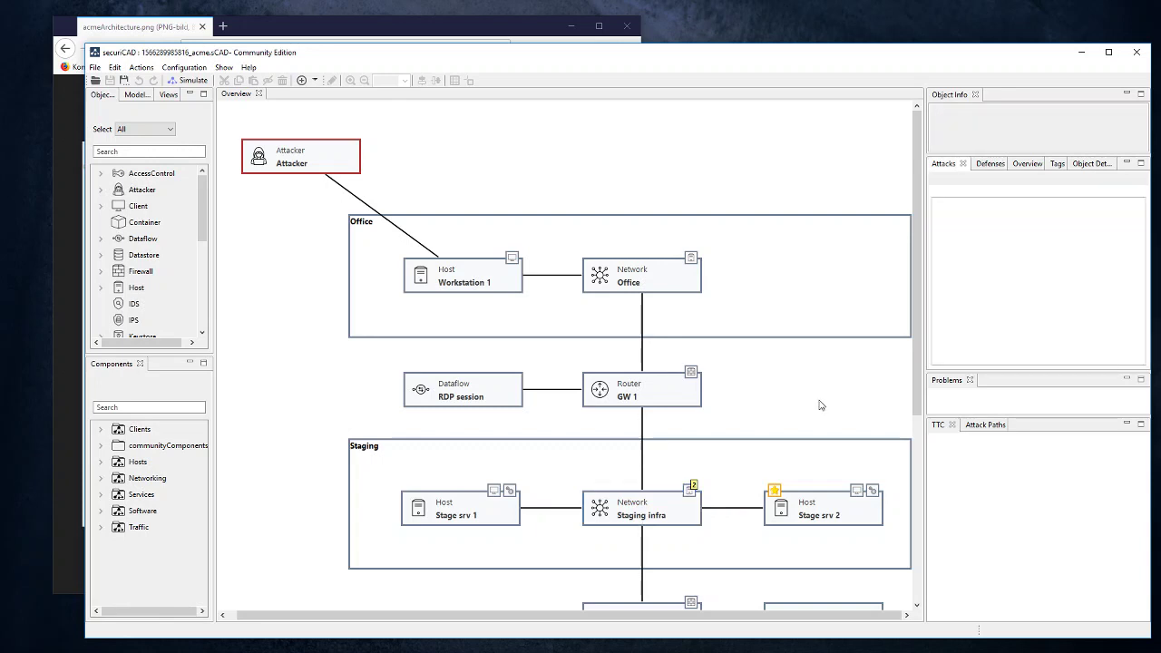
Review Stage srv 2's defenses (ASLR and DEP on, HostFirewall off), then deselect it.
left_click(831, 505)
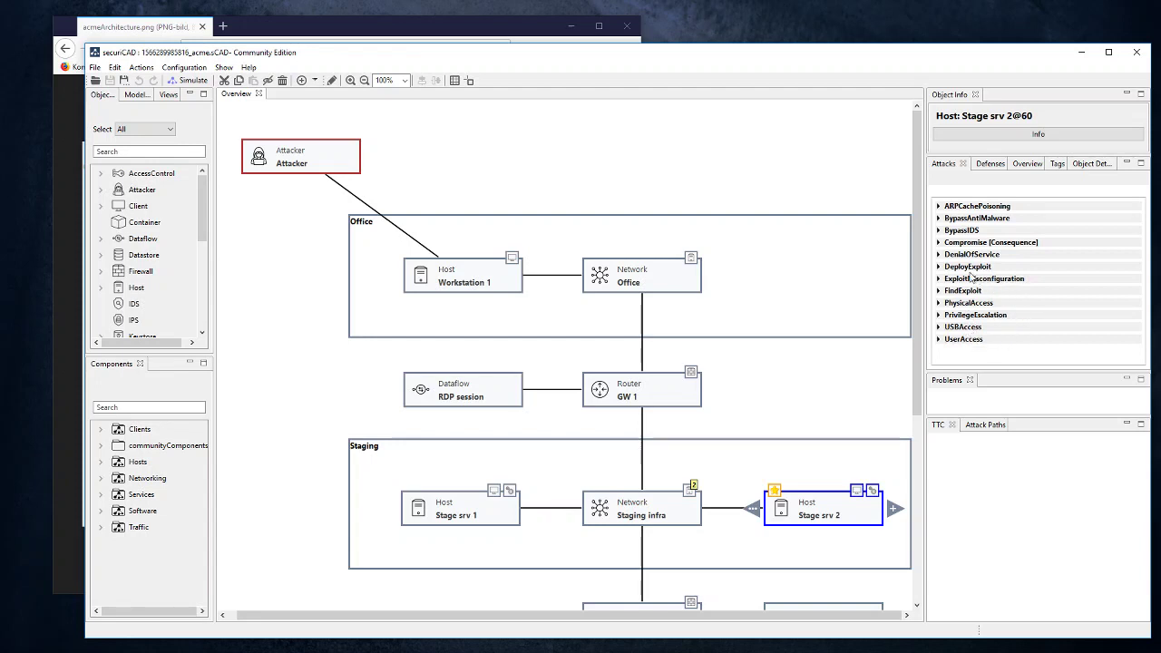
left_click(989, 164)
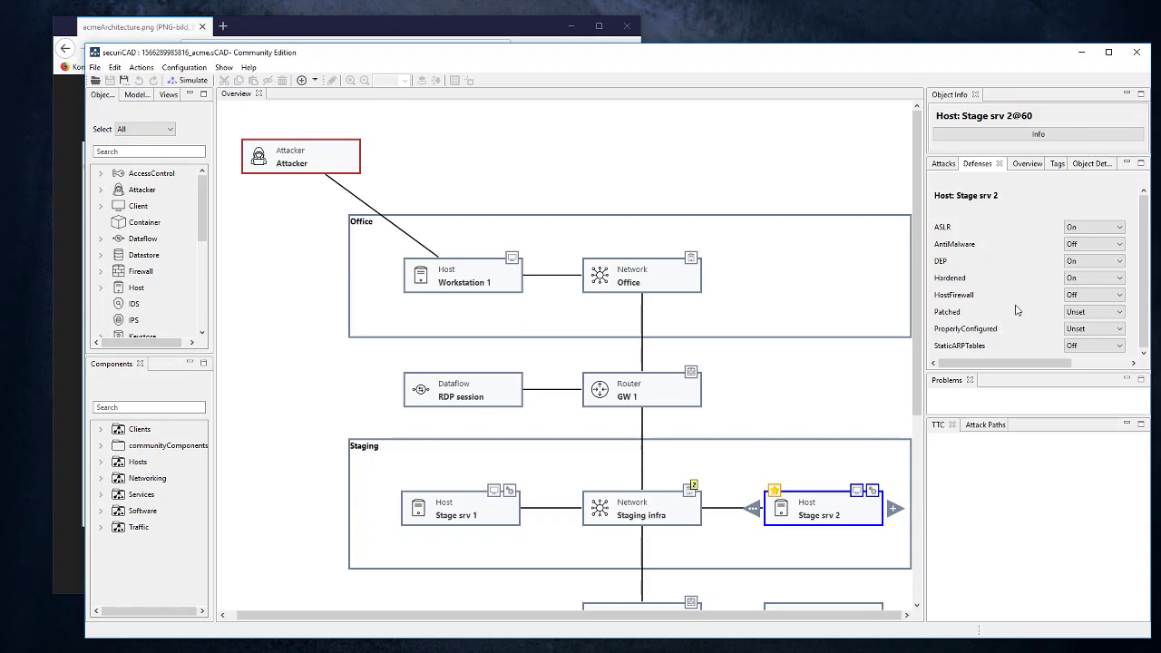
left_click(863, 408)
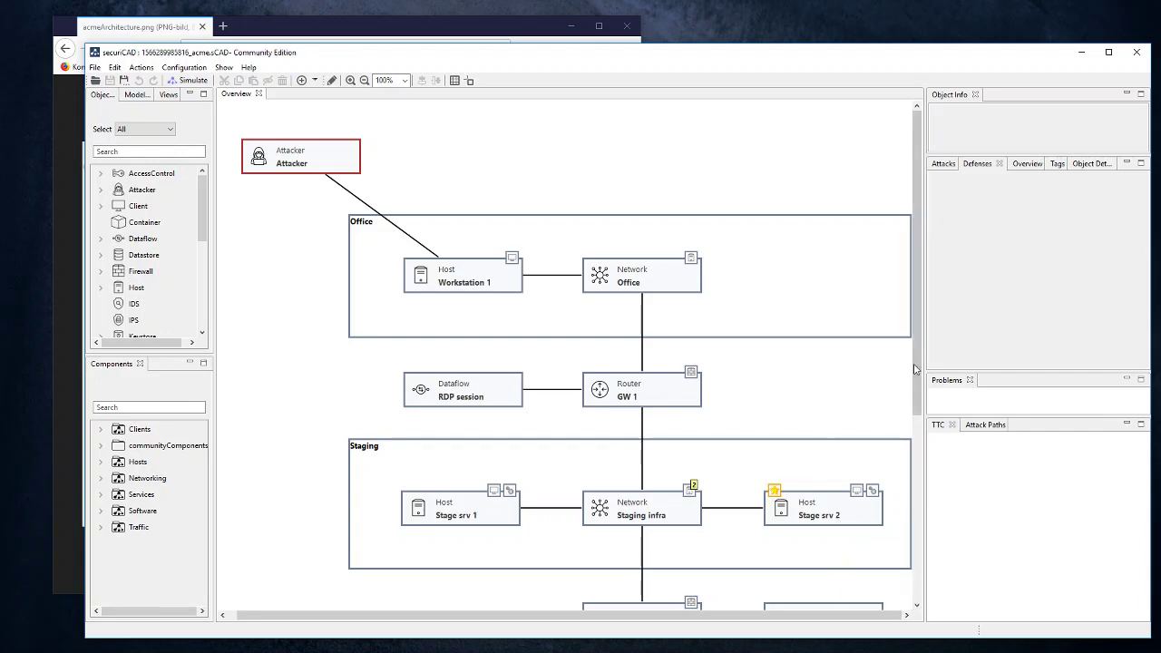
left_click_drag(917, 370, 922, 556)
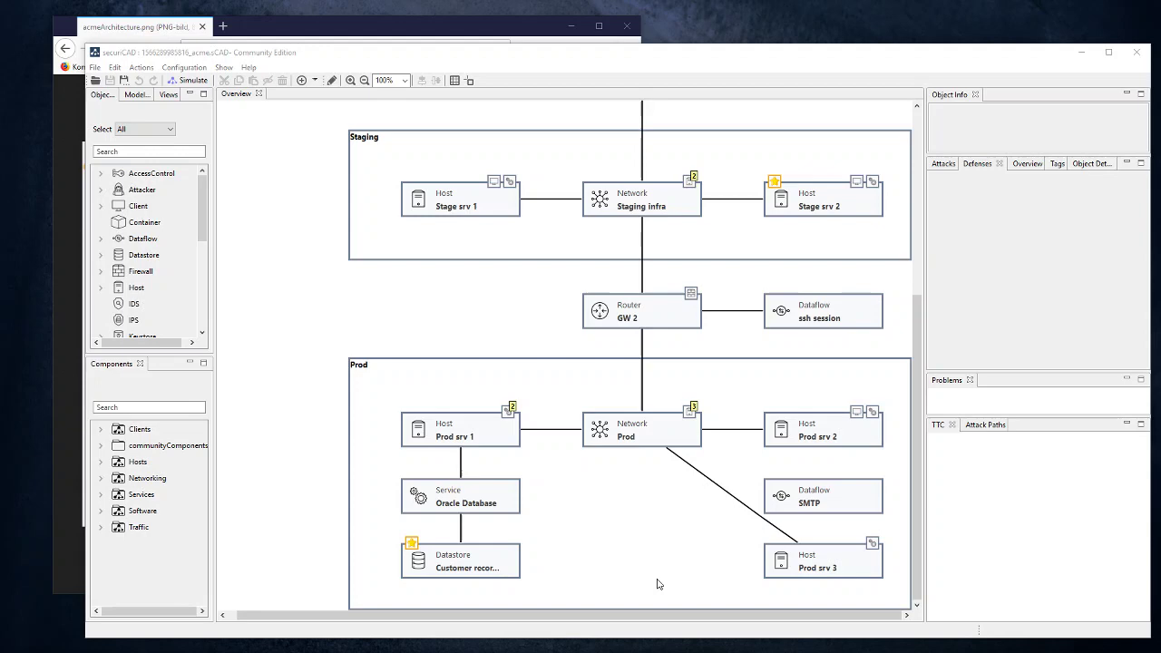
left_click_drag(920, 449, 923, 262)
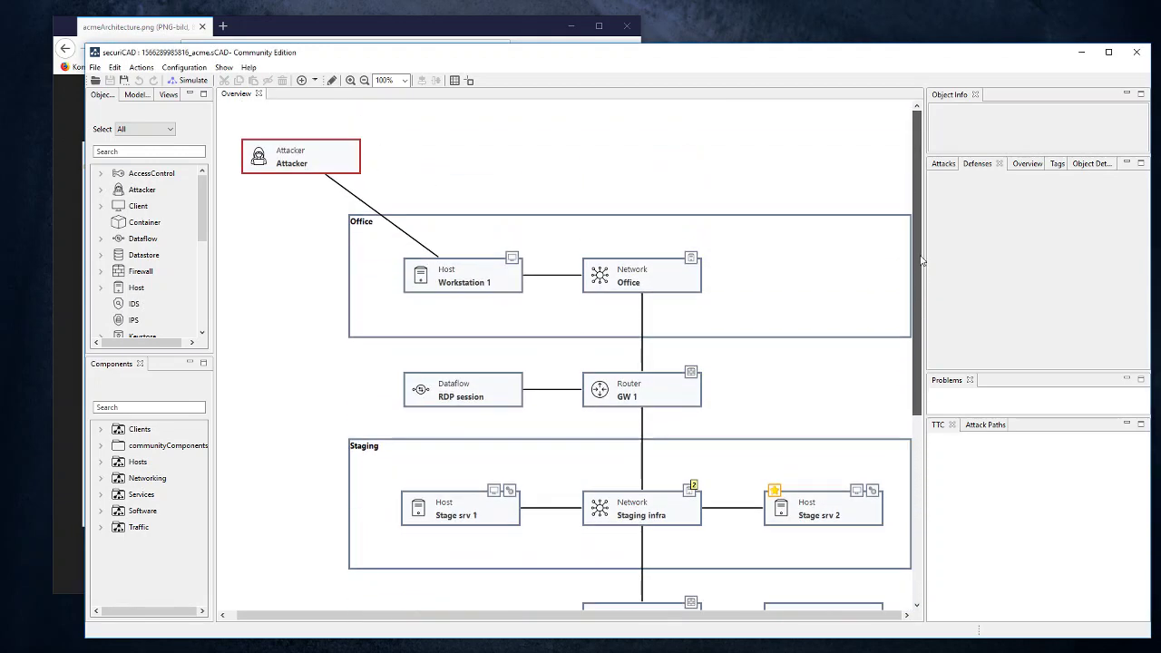
left_click(336, 152)
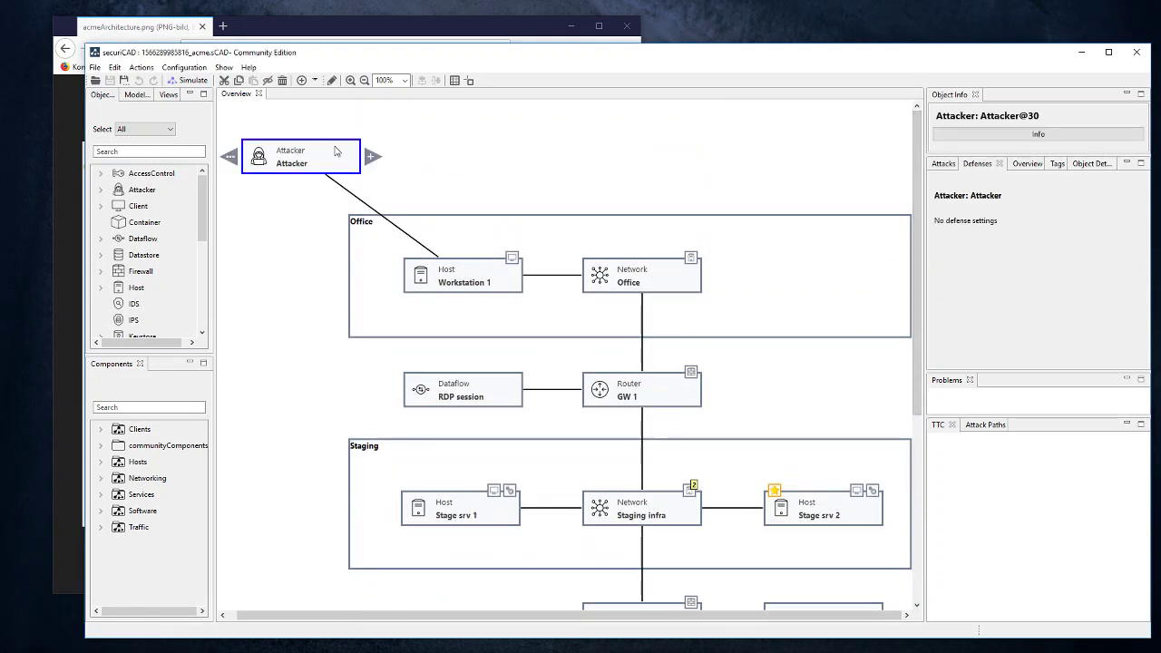
left_click(502, 284)
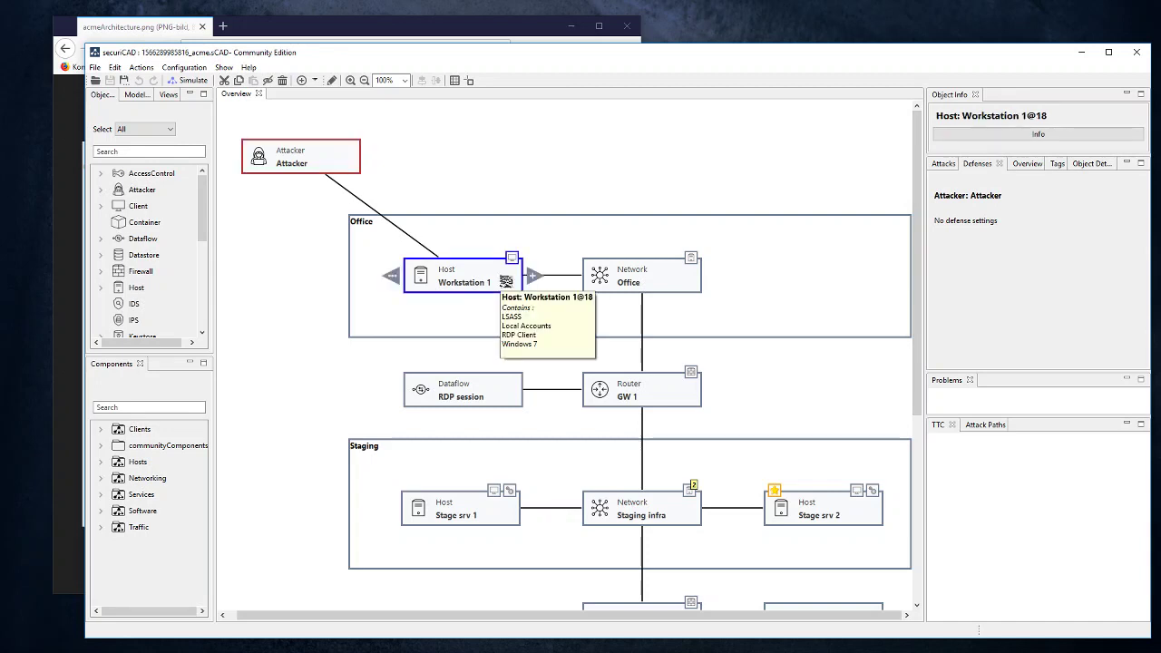
left_click(380, 26)
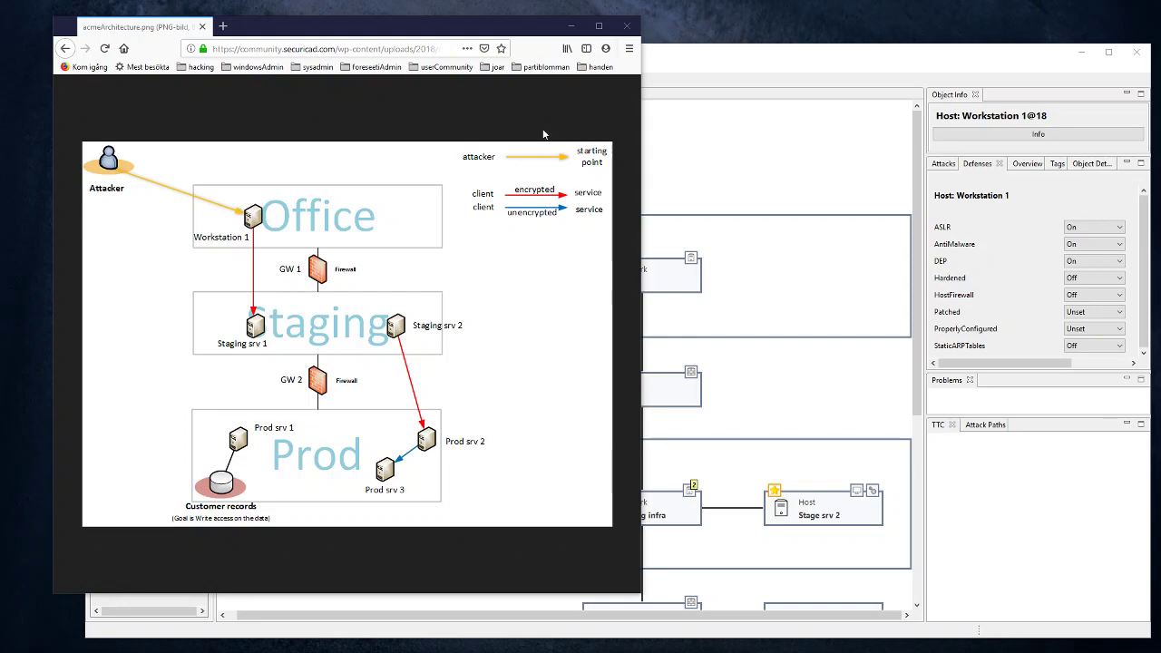
left_click(714, 59)
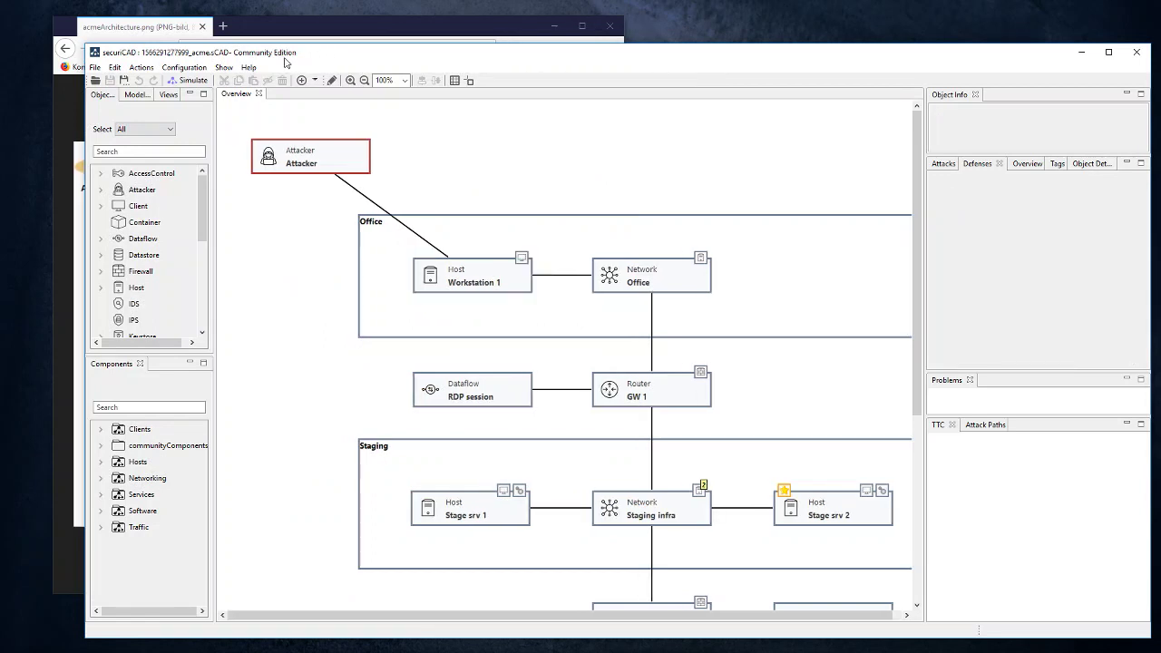
Run the attack simulation and widen the Firefox report showing 60% total risk exposure.
left_click(193, 81)
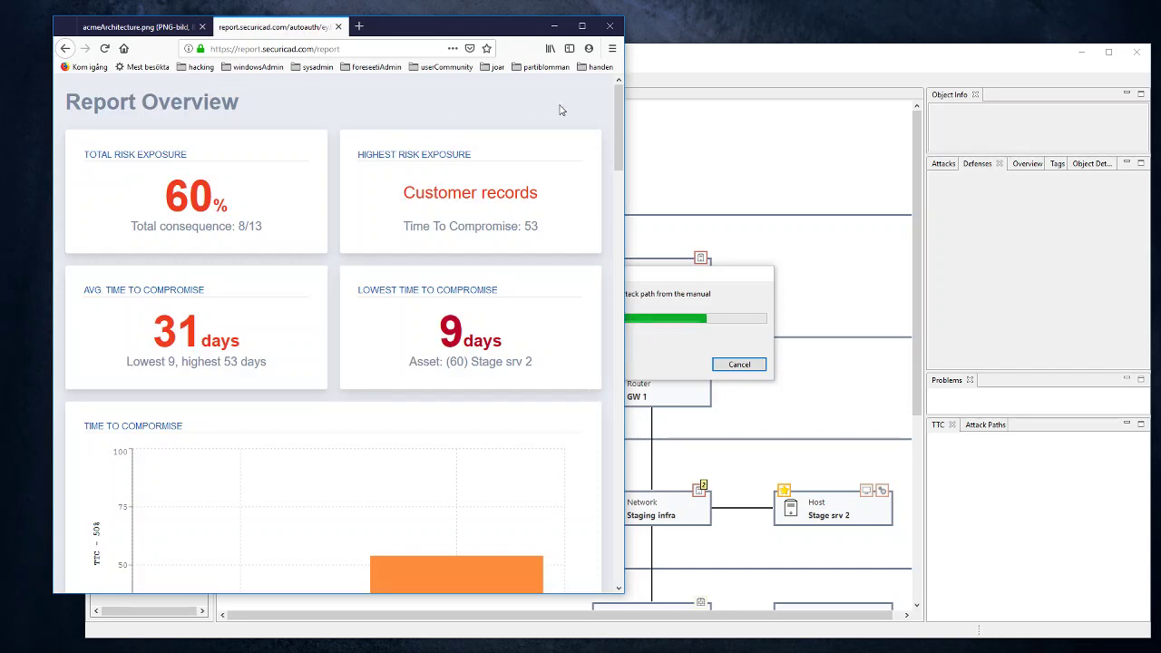
left_click_drag(625, 109, 984, 106)
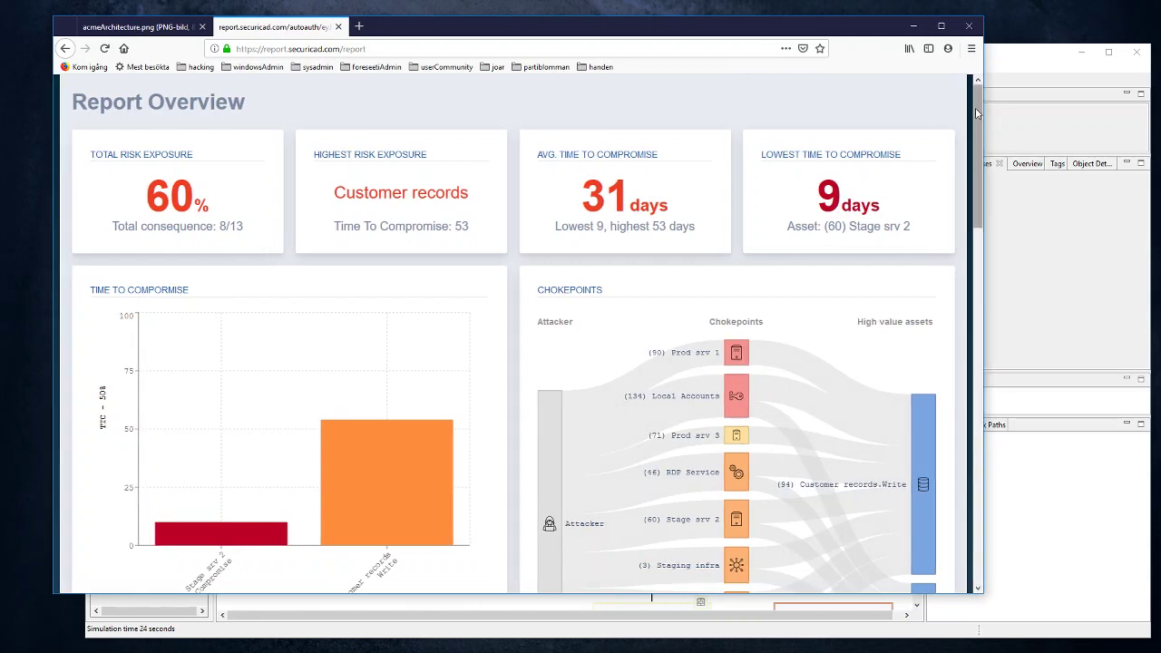
Scroll the report to High Value Assets: Stage srv 2 at 67% in 9 days, Customer records 56%.
left_click_drag(977, 112, 969, 269)
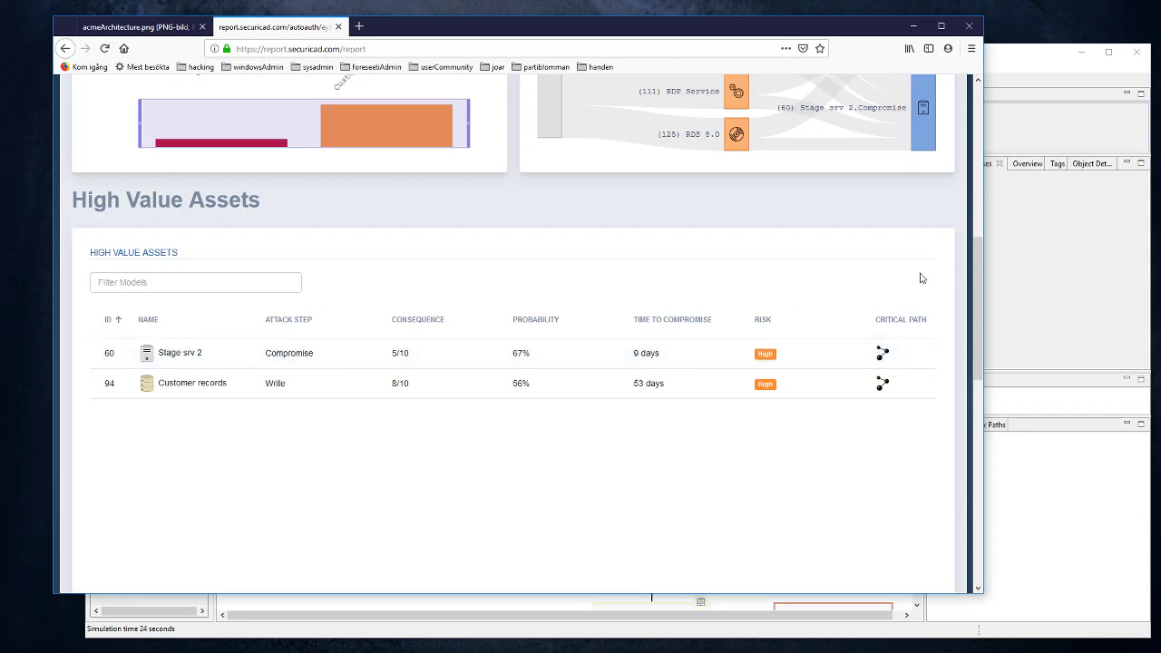
Scroll back to the top of Report Overview and bring the securiCAD ACME model forward.
left_click_drag(976, 289, 973, 117)
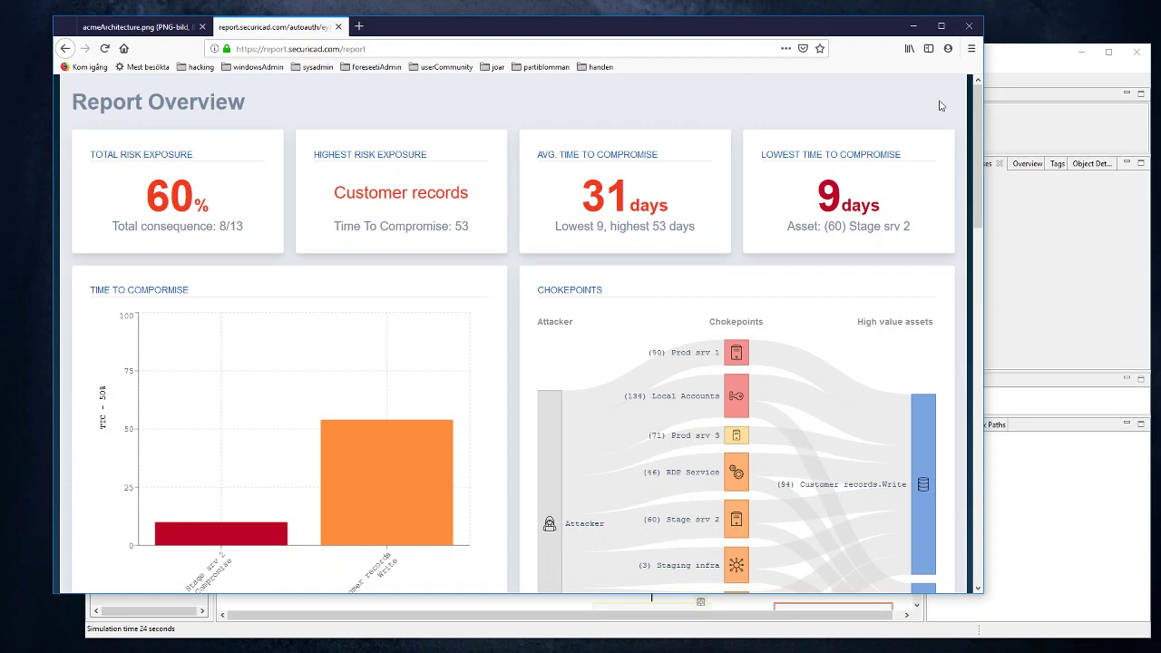
left_click(1020, 56)
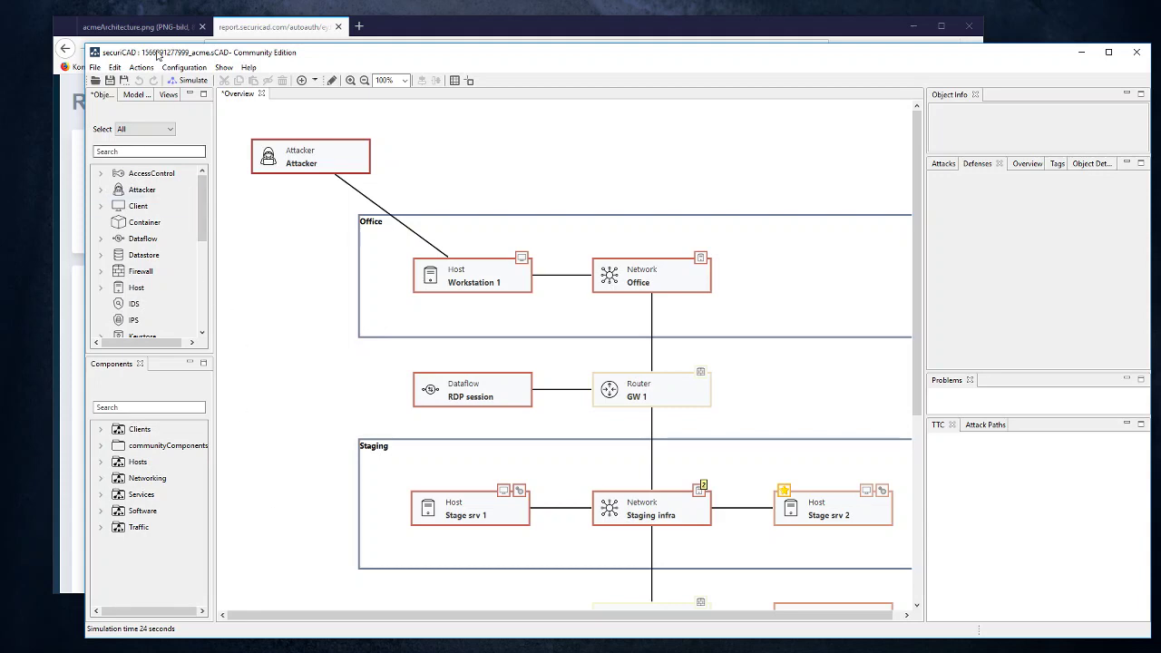
Go back from the architecture image to the community home page and open the Book a Demo request page.
left_click(145, 28)
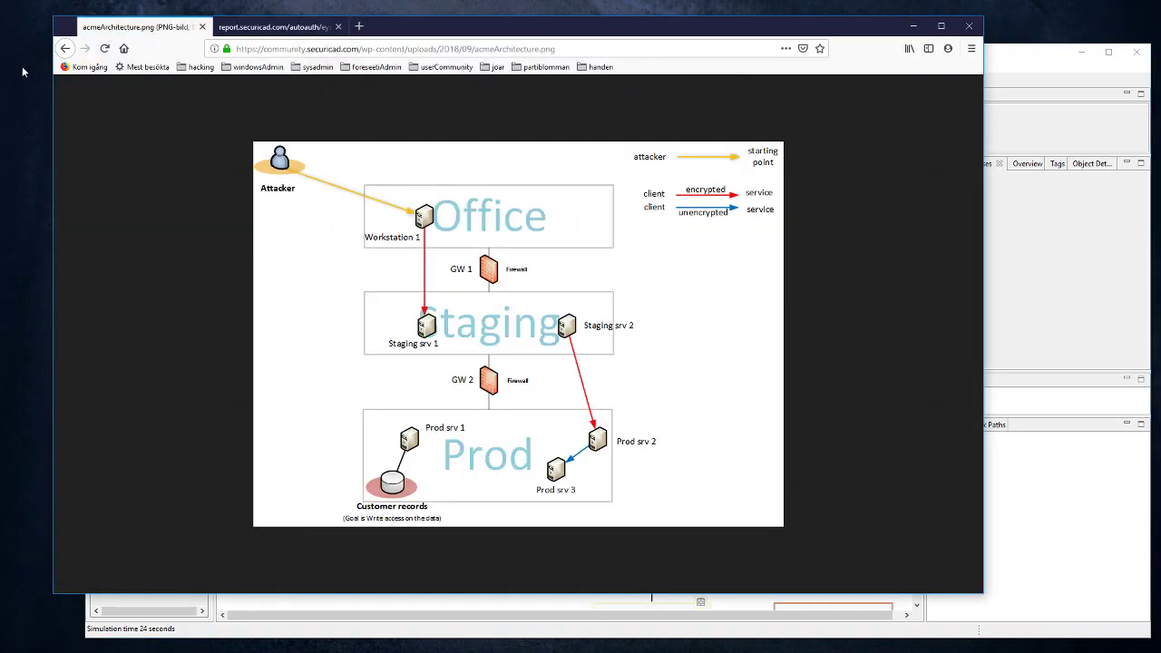
left_click(66, 48)
left_click(66, 49)
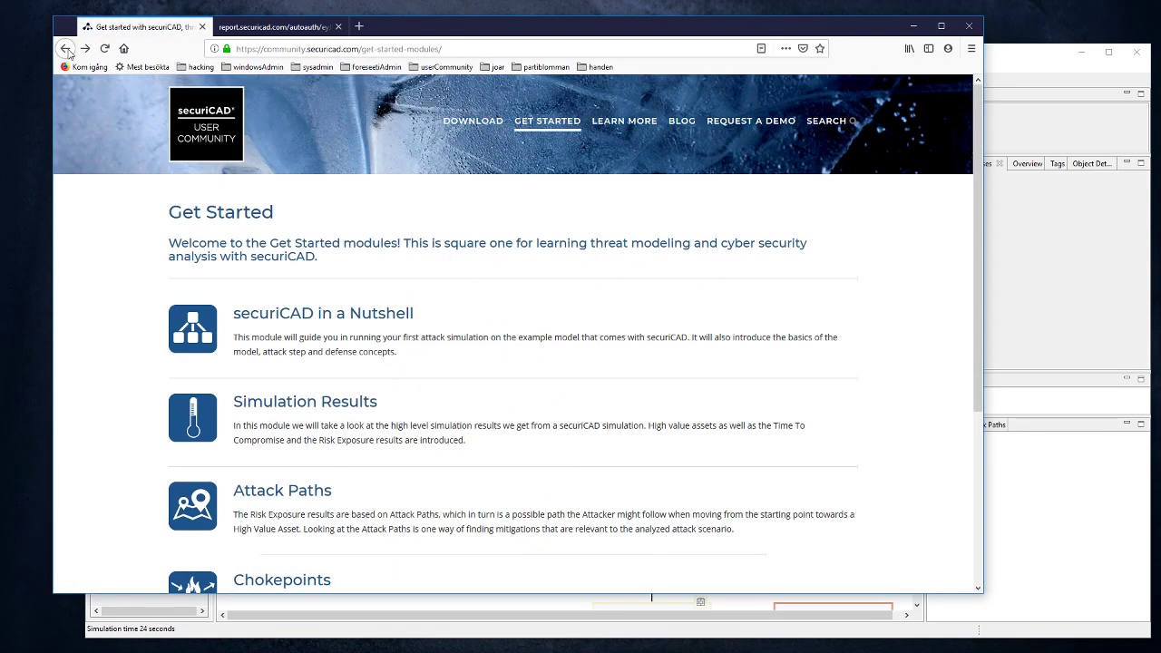
left_click(215, 125)
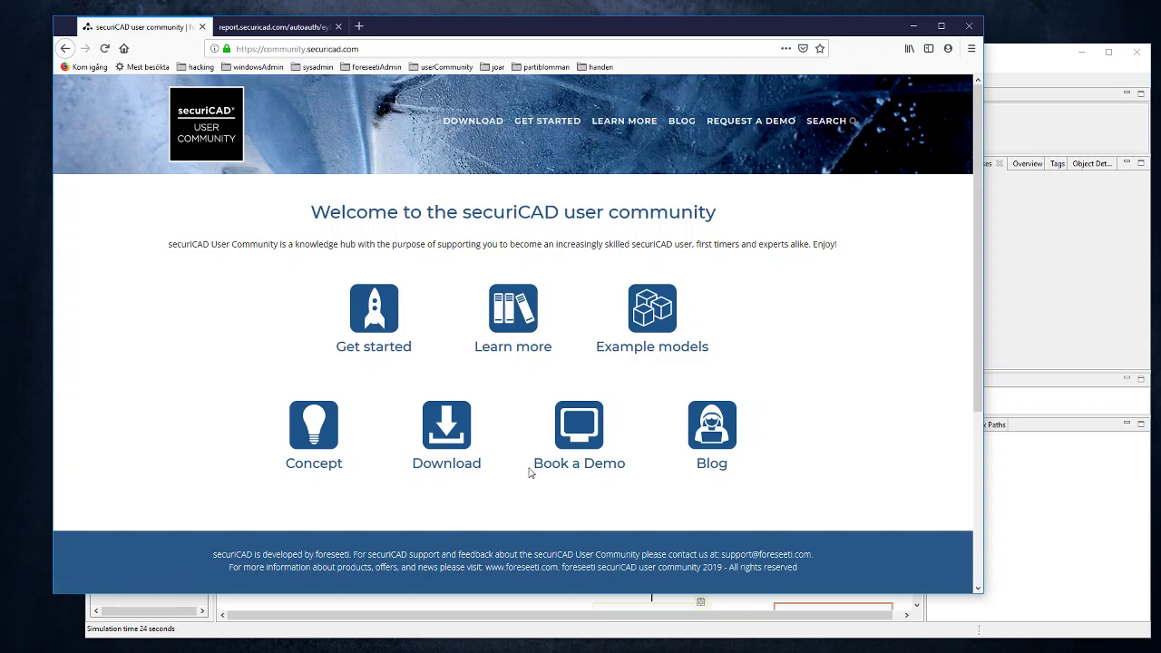
left_click_drag(535, 468, 623, 469)
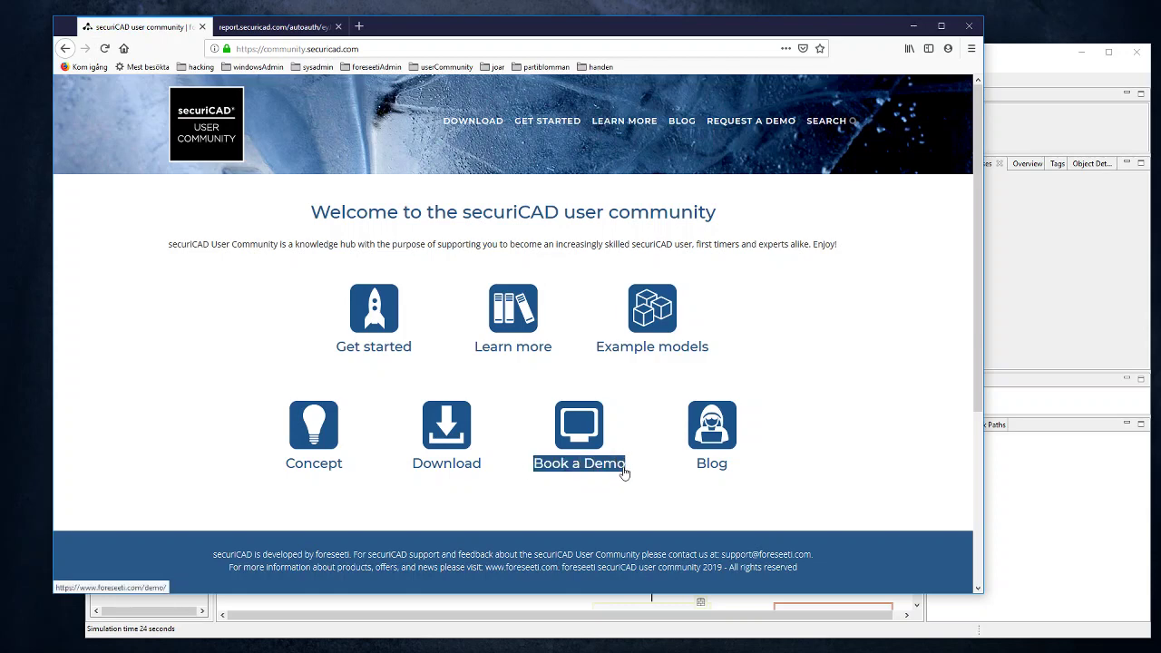
left_click(583, 434)
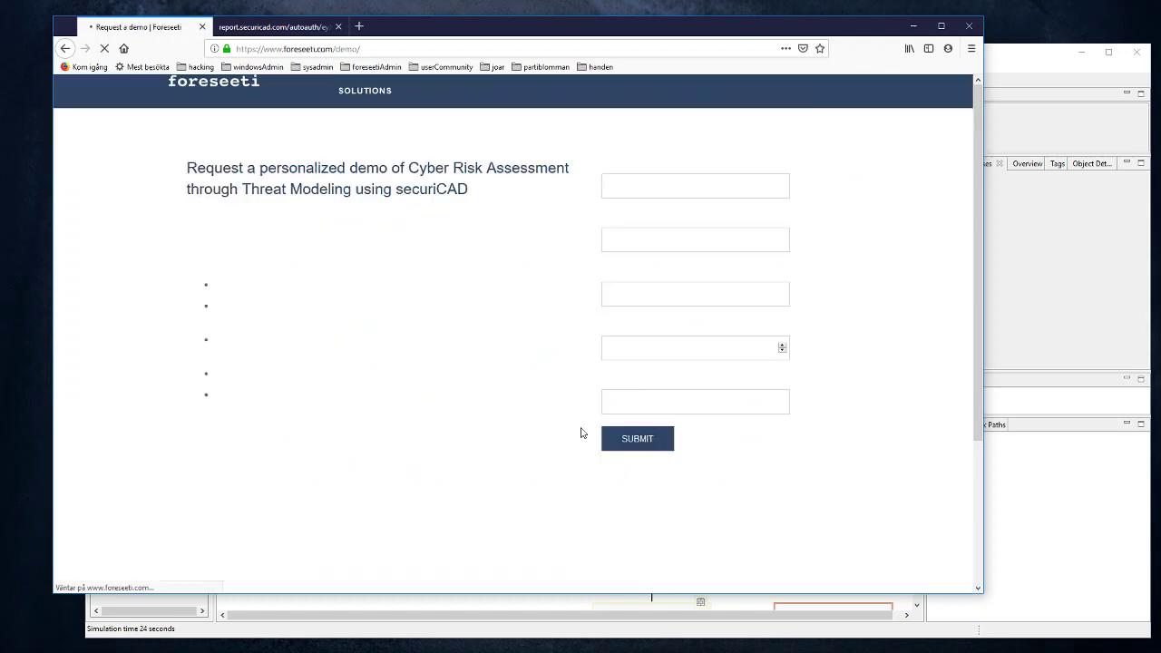